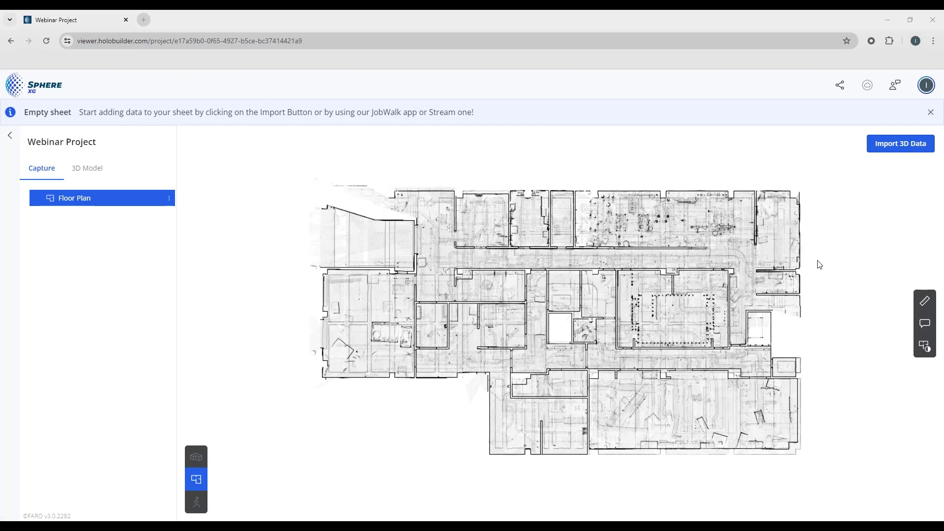
- Review the recommended 3D model file sizes for each format under Import 3D Data
{"action": "left_click", "coordinate": [893, 148]}
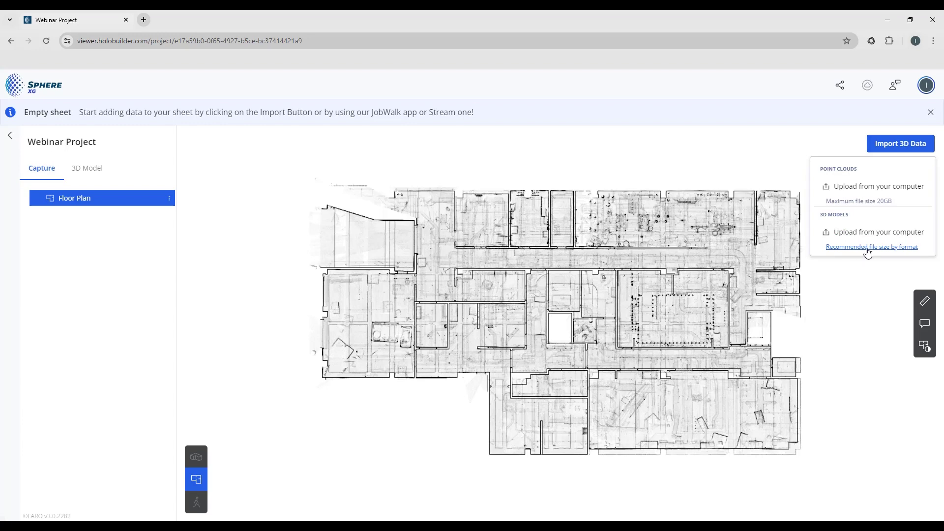
{"action": "left_click", "coordinate": [867, 248]}
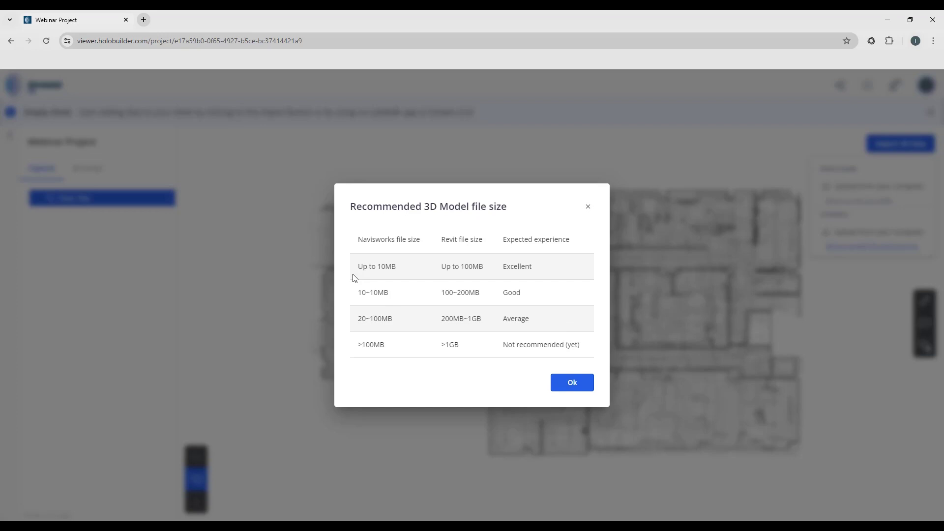
{"action": "left_click", "coordinate": [570, 383]}
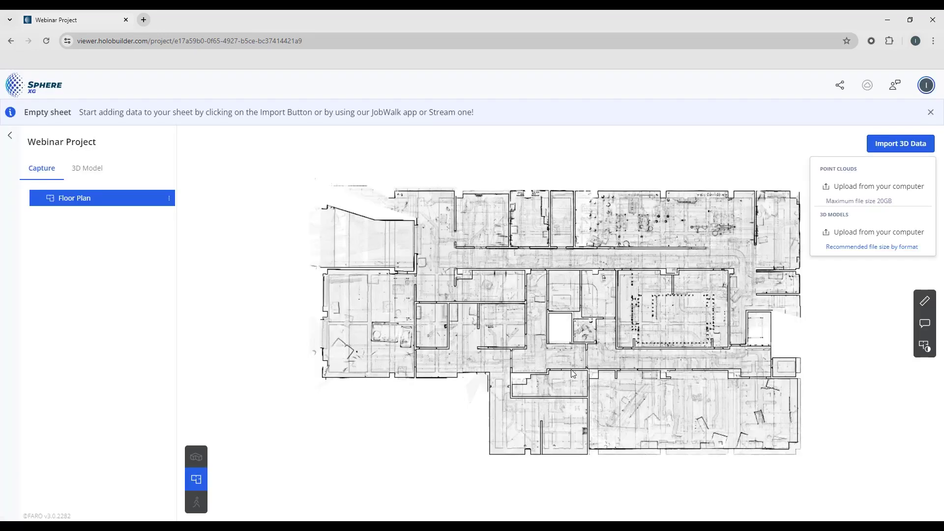
- Upload the UTSW Level1 Design Model NWD file and follow Cloud Activity until import succeeds
{"action": "left_click", "coordinate": [868, 235]}
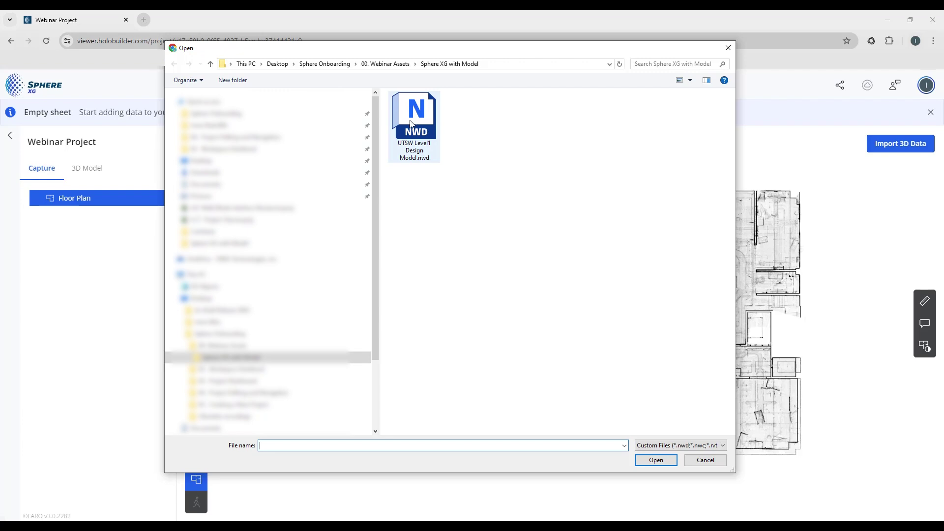
{"action": "left_click", "coordinate": [422, 119]}
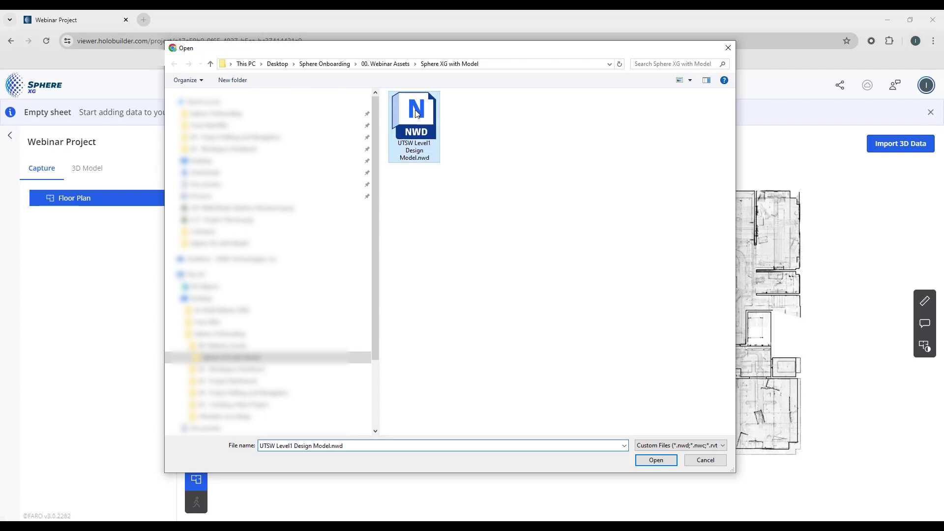
{"action": "left_click", "coordinate": [655, 461]}
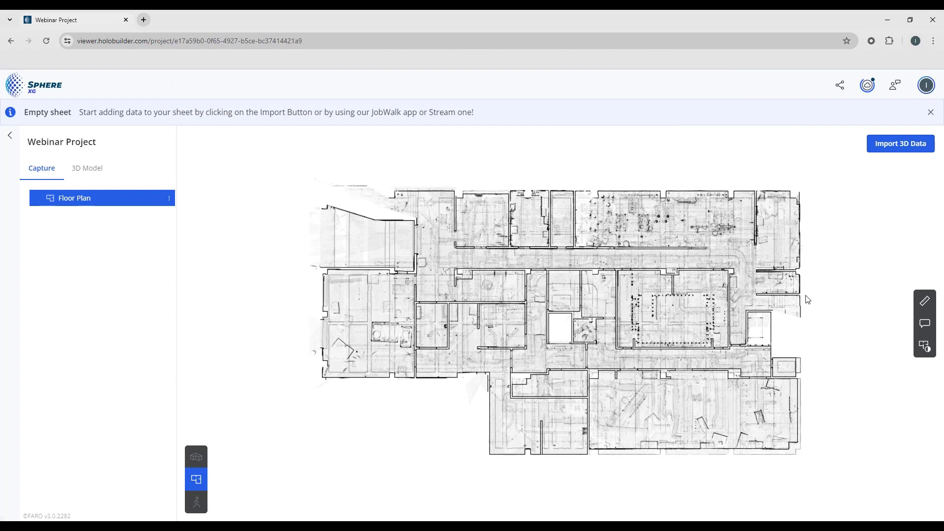
{"action": "left_click", "coordinate": [867, 87]}
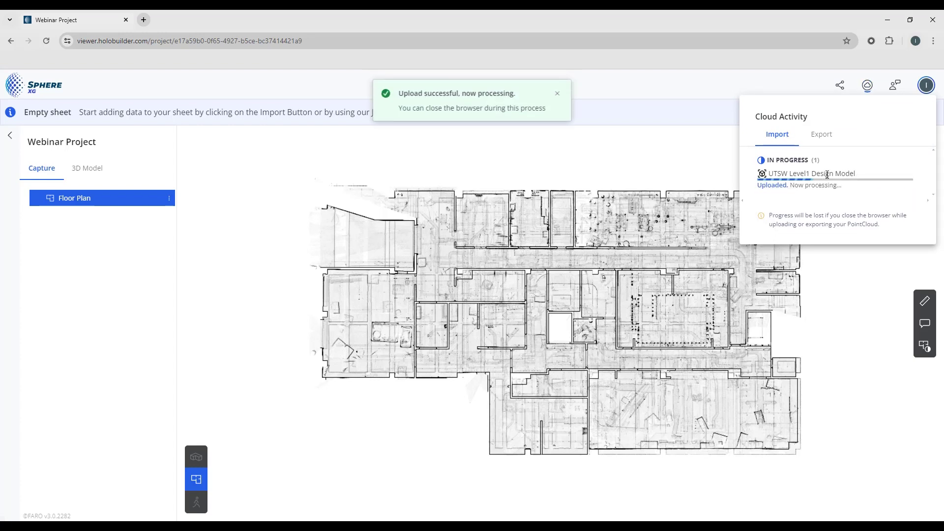
{"action": "left_click", "coordinate": [557, 95]}
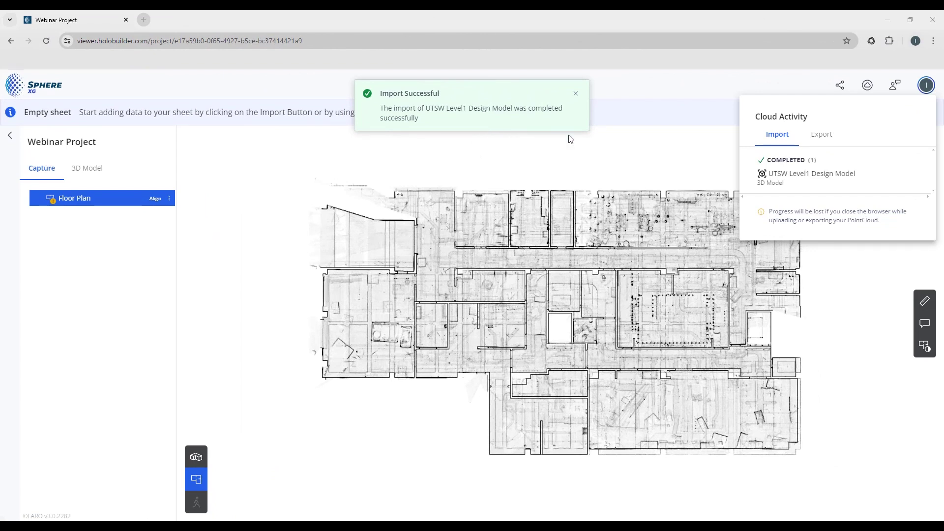
{"action": "left_click", "coordinate": [575, 95]}
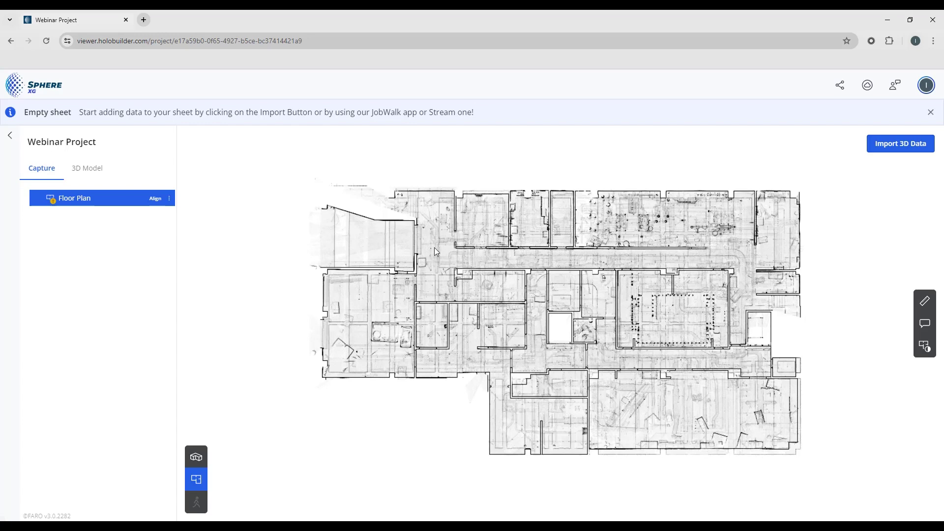
- Start aligning the Floor Plan sheet at LEVEL 1 (30.480 m) and orbit to check its plane
{"action": "left_click", "coordinate": [156, 198]}
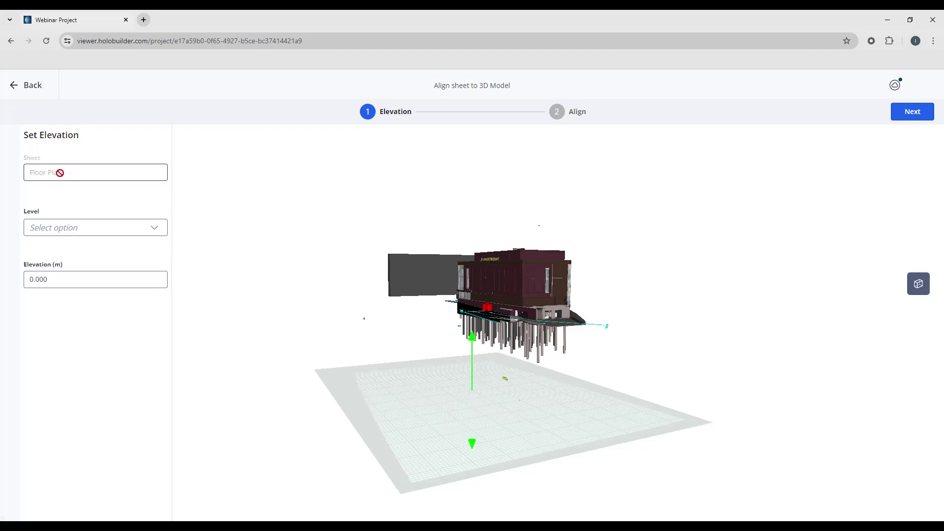
{"action": "left_click", "coordinate": [61, 227]}
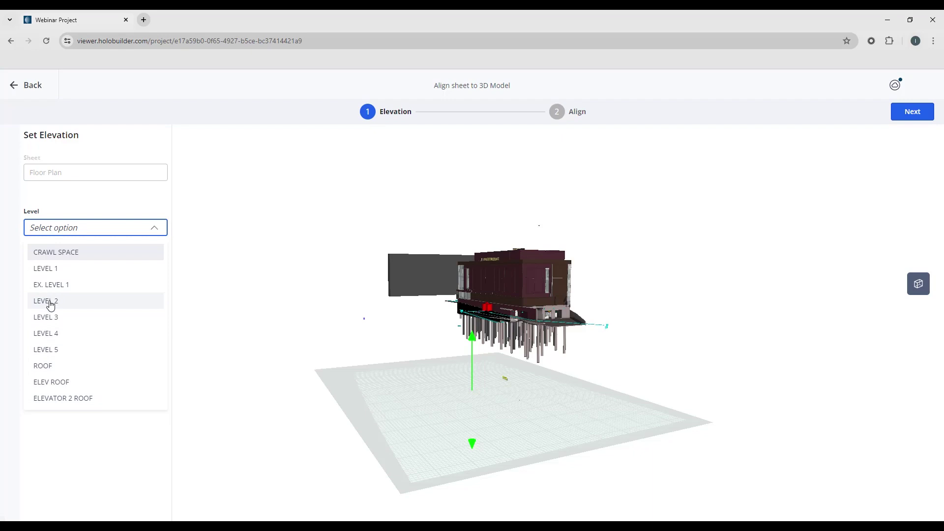
{"action": "left_click", "coordinate": [52, 270]}
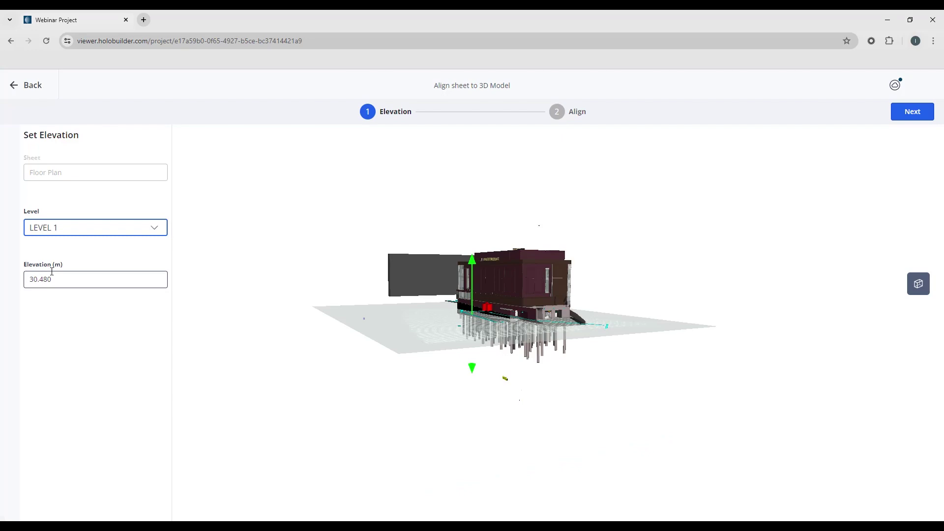
{"action": "left_click_drag", "start_coordinate": [583, 376], "coordinate": [654, 405]}
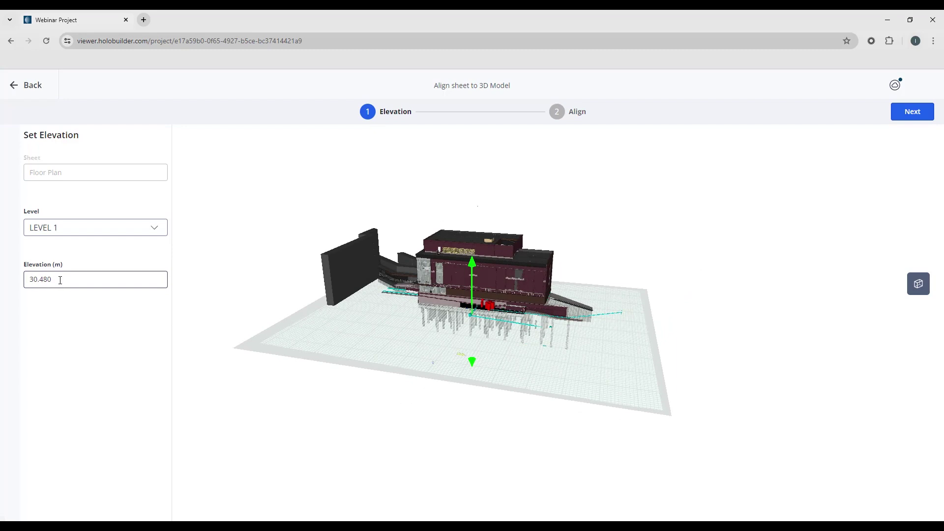
- Turn on model clipping and orient the view to see the clipping box over the floor
{"action": "left_click", "coordinate": [918, 285]}
{"action": "left_click_drag", "start_coordinate": [733, 339], "coordinate": [472, 301]}
{"action": "left_click_drag", "start_coordinate": [484, 410], "coordinate": [469, 321]}
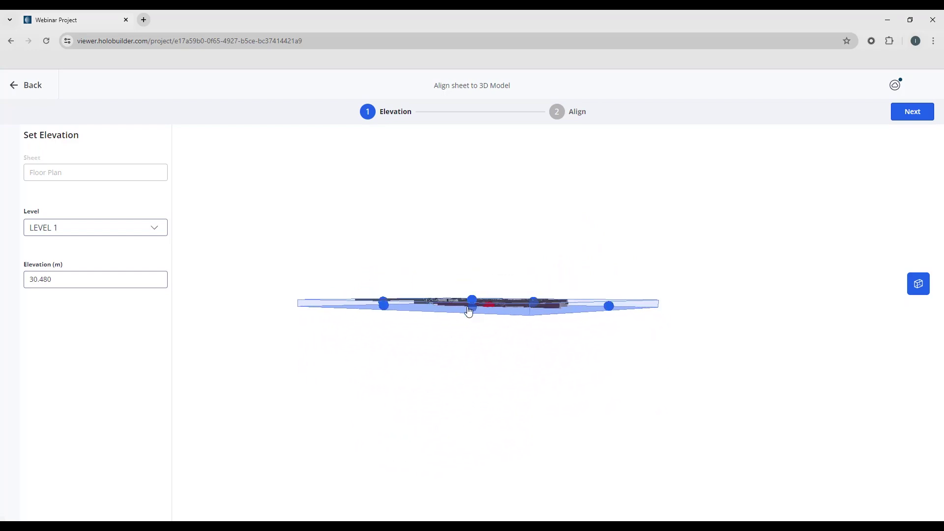
{"action": "left_click_drag", "start_coordinate": [467, 229], "coordinate": [526, 373]}
{"action": "scroll", "coordinate": [476, 264], "scroll_direction": "up", "scroll_amount": 2}
{"action": "scroll", "coordinate": [481, 417], "scroll_direction": "up", "scroll_amount": 2}
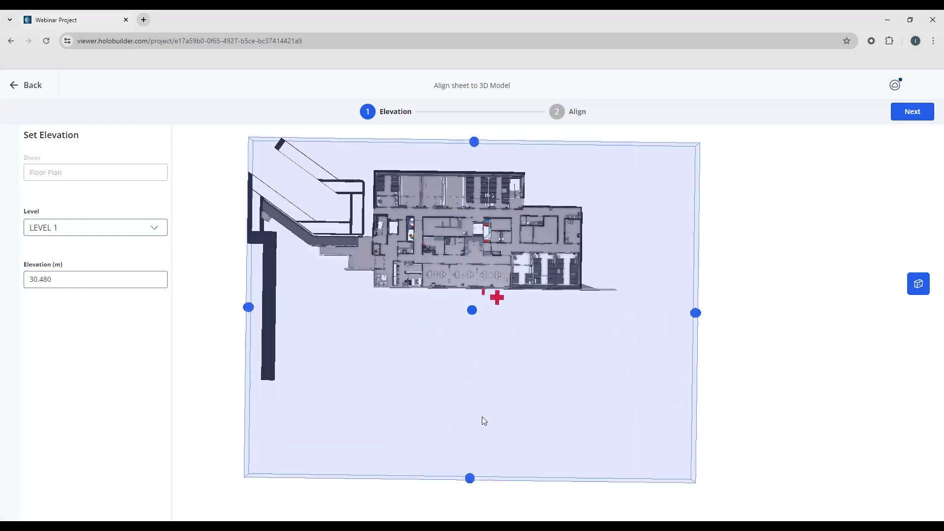
{"action": "right_click_drag", "start_coordinate": [482, 417], "coordinate": [547, 198]}
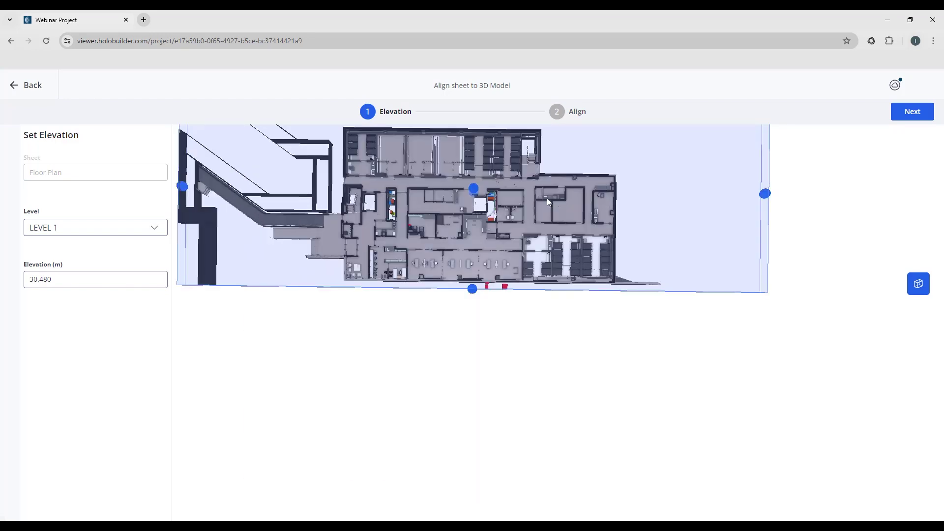
{"action": "left_click_drag", "start_coordinate": [569, 331], "coordinate": [547, 245]}
- Pull the clip box's left and right faces in to remove the stairs wing, then advance to Align
{"action": "left_click_drag", "start_coordinate": [493, 217], "coordinate": [371, 250]}
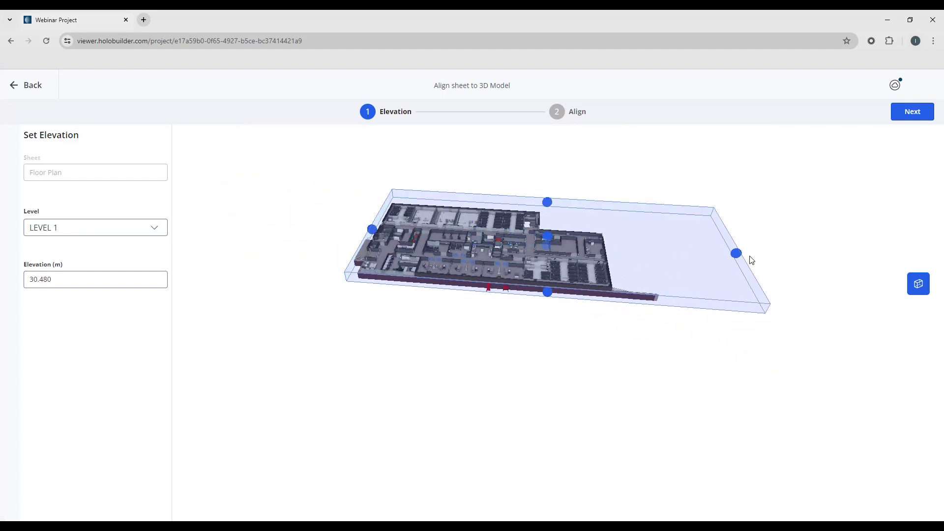
{"action": "left_click_drag", "start_coordinate": [747, 259], "coordinate": [616, 268]}
{"action": "left_click_drag", "start_coordinate": [585, 346], "coordinate": [608, 427]}
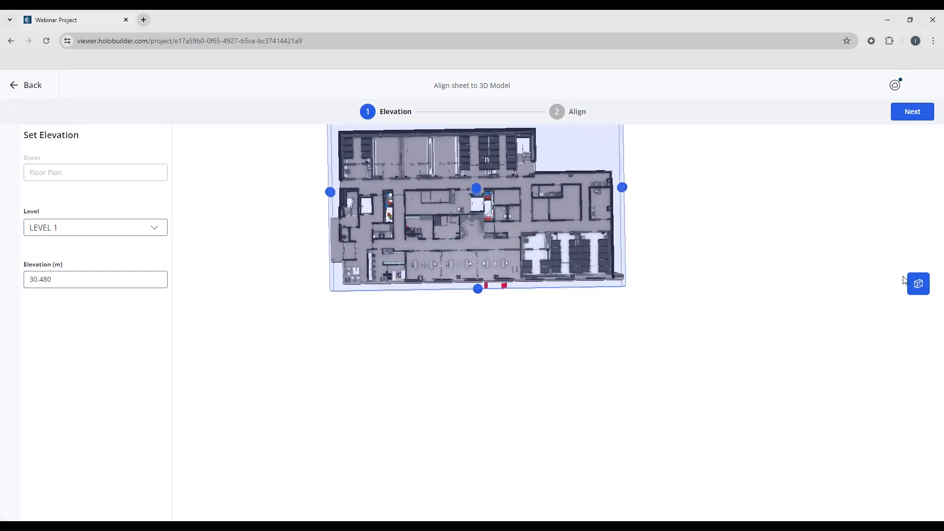
{"action": "left_click", "coordinate": [916, 117]}
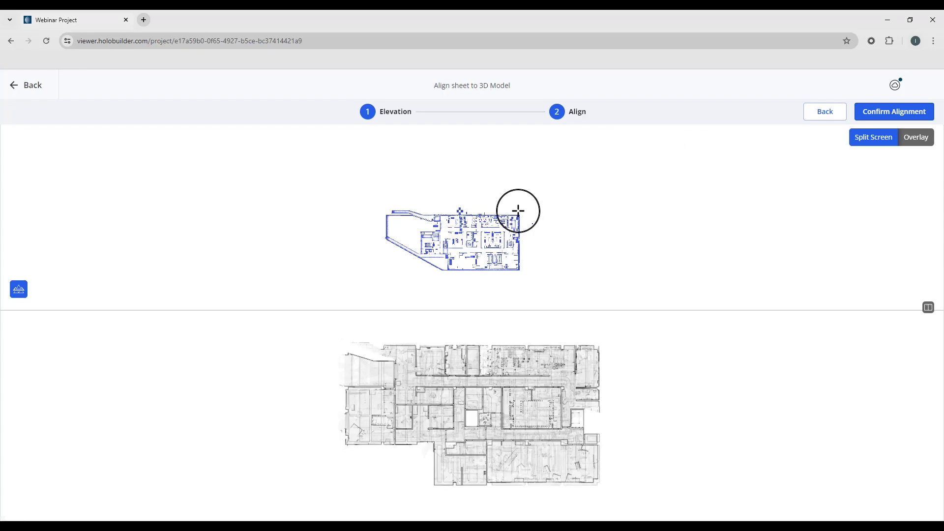
- Place point 1 at a matching wall corner on the model plan and the greyscale floor plan
{"action": "scroll", "coordinate": [518, 208], "scroll_direction": "up", "scroll_amount": 5}
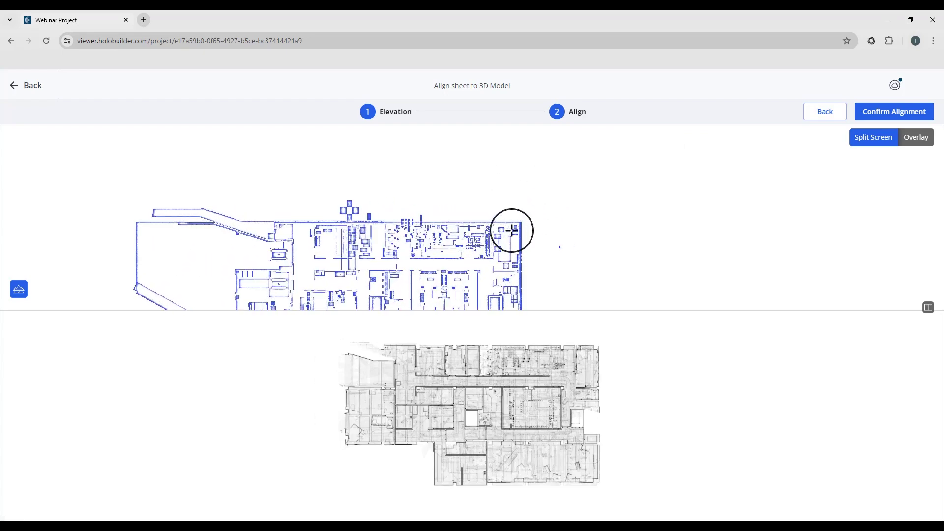
{"action": "scroll", "coordinate": [518, 226], "scroll_direction": "up", "scroll_amount": 5}
{"action": "scroll", "coordinate": [520, 224], "scroll_direction": "up", "scroll_amount": 4}
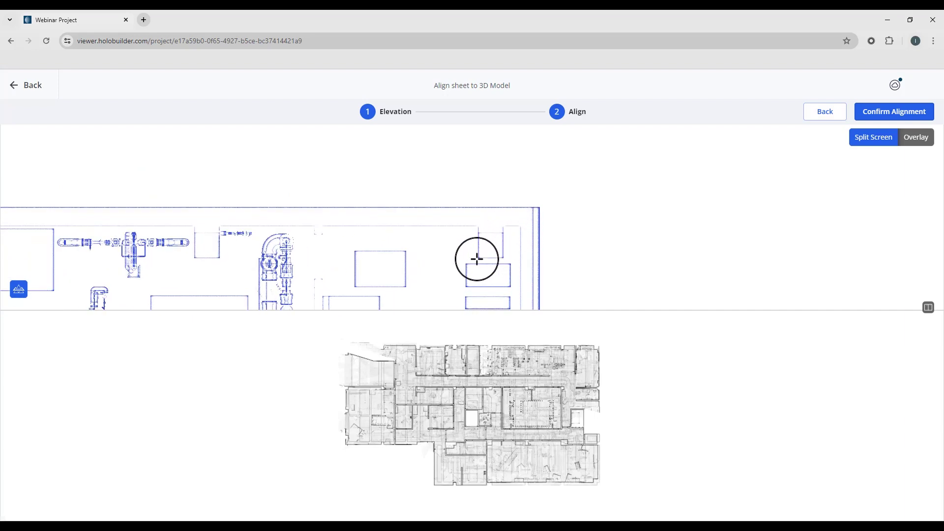
{"action": "scroll", "coordinate": [480, 257], "scroll_direction": "up", "scroll_amount": 5}
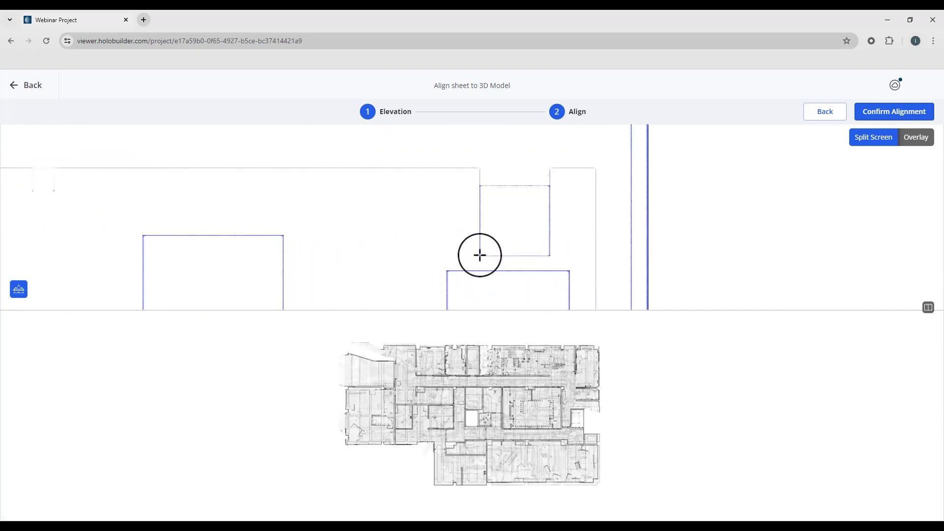
{"action": "left_click", "coordinate": [480, 255]}
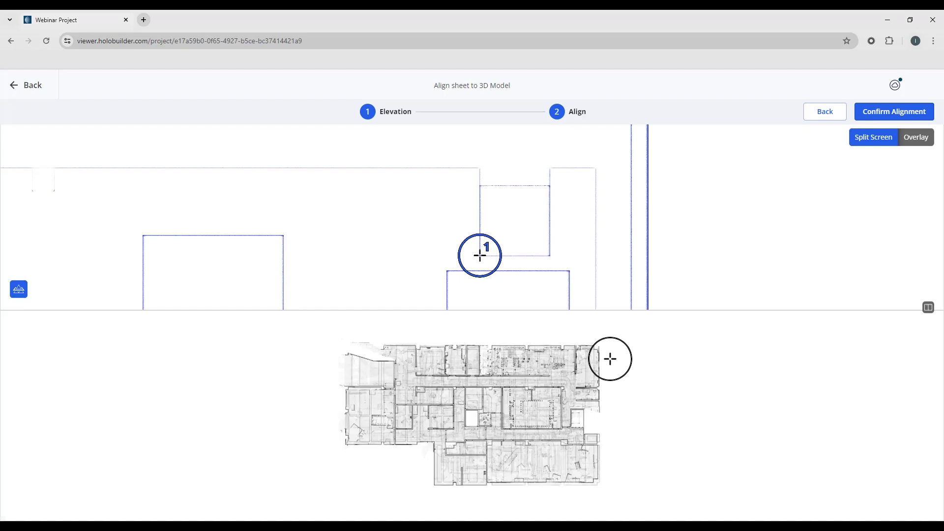
{"action": "scroll", "coordinate": [609, 355], "scroll_direction": "up", "scroll_amount": 5}
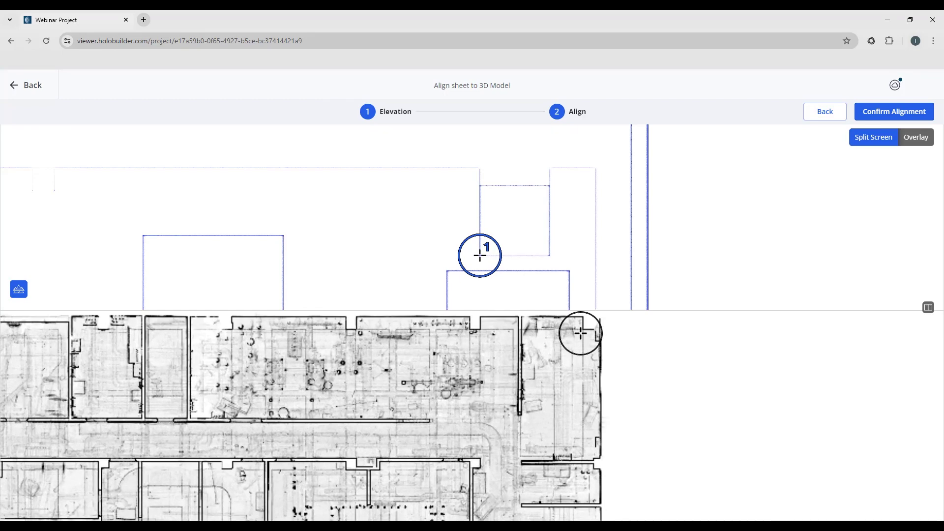
{"action": "scroll", "coordinate": [582, 328], "scroll_direction": "up", "scroll_amount": 3}
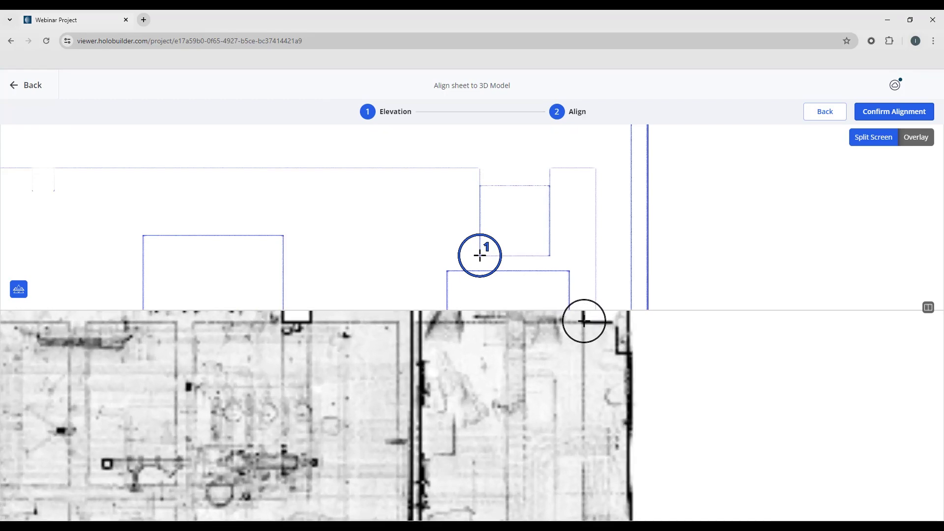
{"action": "left_click", "coordinate": [584, 322]}
- Zoom out and pan both plans to locate another matching corner
{"action": "scroll", "coordinate": [591, 385], "scroll_direction": "down", "scroll_amount": 1}
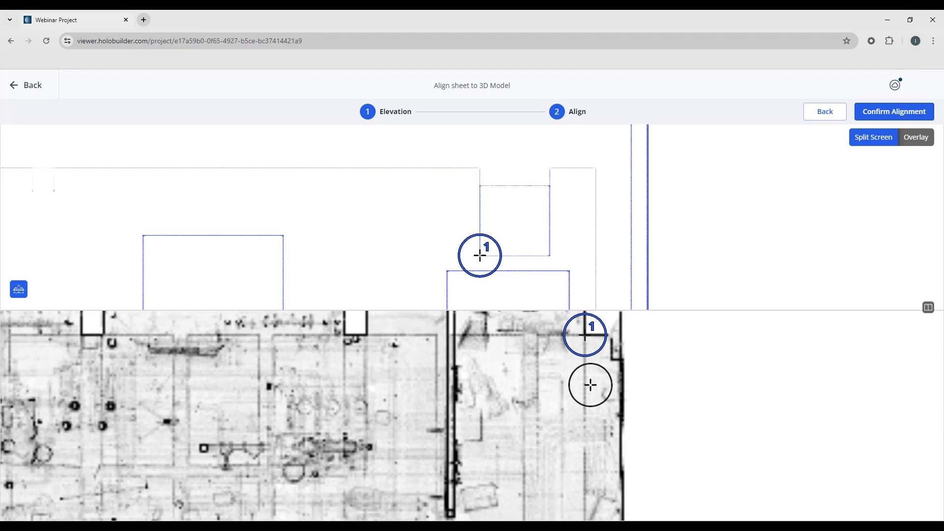
{"action": "scroll", "coordinate": [590, 385], "scroll_direction": "down", "scroll_amount": 4}
{"action": "scroll", "coordinate": [423, 261], "scroll_direction": "down", "scroll_amount": 3}
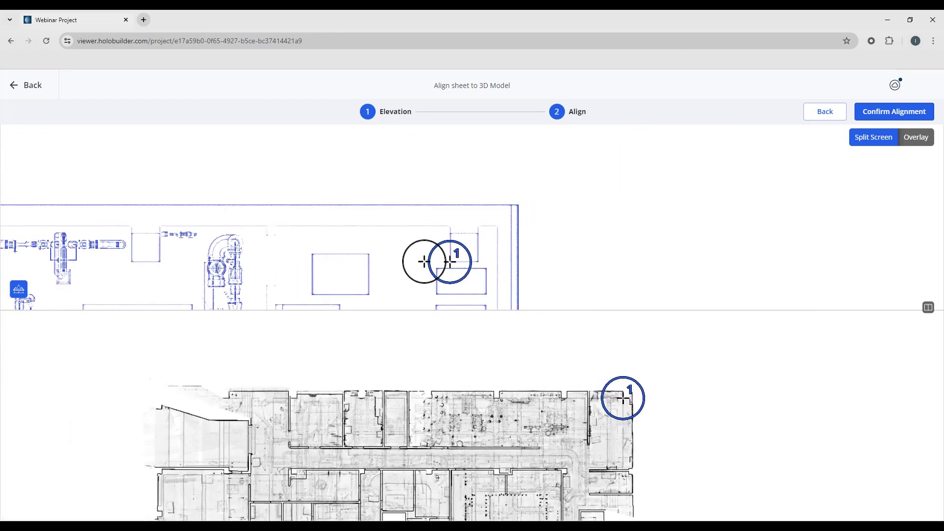
{"action": "scroll", "coordinate": [424, 261], "scroll_direction": "down", "scroll_amount": 2}
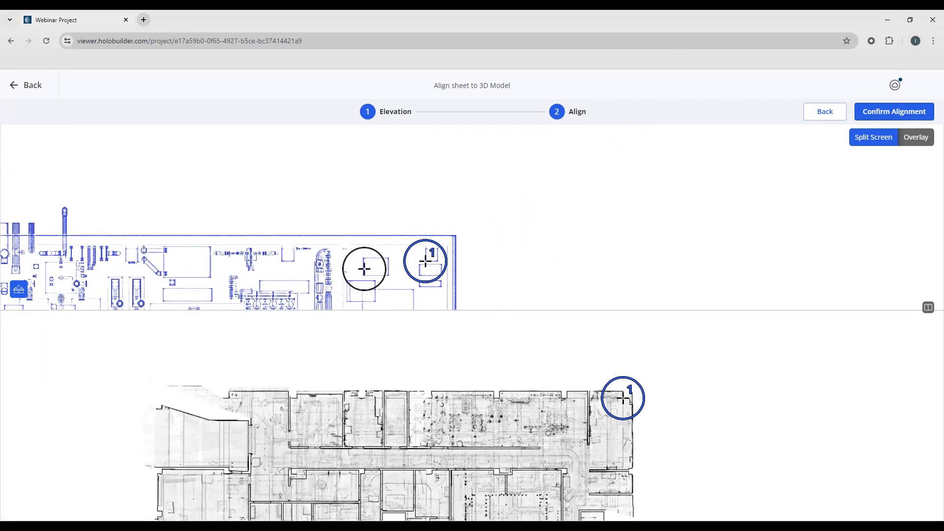
{"action": "left_click_drag", "start_coordinate": [364, 267], "coordinate": [733, 231]}
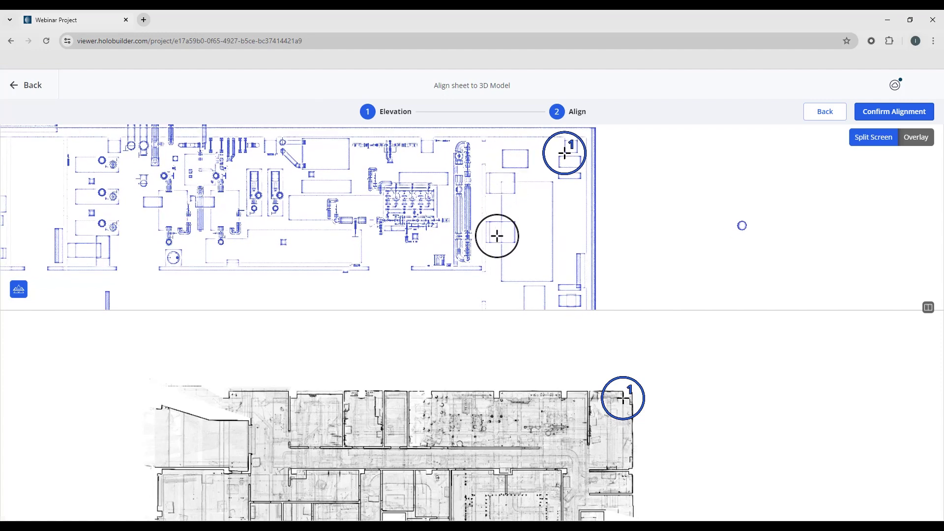
{"action": "scroll", "coordinate": [497, 236], "scroll_direction": "up", "scroll_amount": 5}
{"action": "left_click_drag", "start_coordinate": [533, 210], "coordinate": [474, 229]}
{"action": "mouse_move", "coordinate": [573, 459]}
{"action": "left_mouse_down"}
{"action": "mouse_move", "coordinate": [565, 371]}
{"action": "mouse_move", "coordinate": [577, 463]}
{"action": "mouse_move", "coordinate": [548, 442]}
{"action": "mouse_move", "coordinate": [491, 438]}
{"action": "left_mouse_up"}
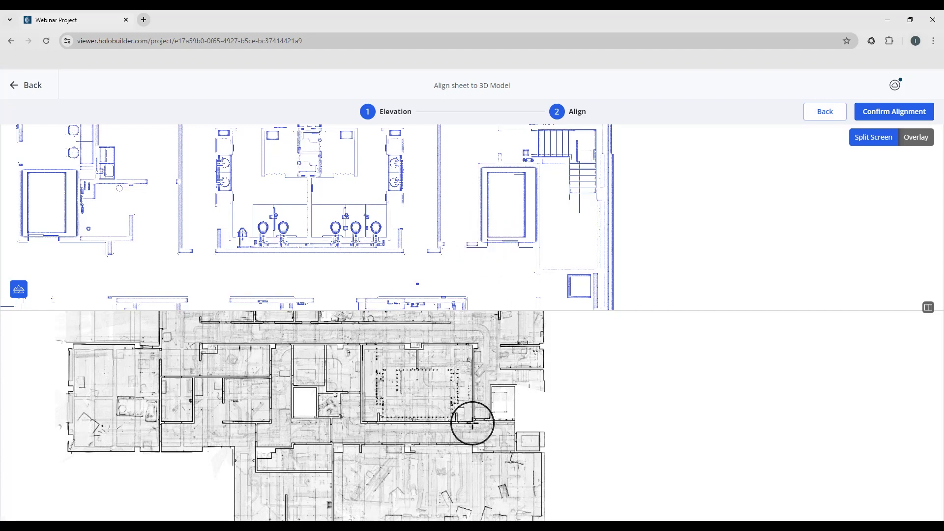
- Place point 2 at the same wall corner on the floor plan and the model plan
{"action": "scroll", "coordinate": [472, 420], "scroll_direction": "up", "scroll_amount": 5}
{"action": "scroll", "coordinate": [473, 421], "scroll_direction": "up", "scroll_amount": 2}
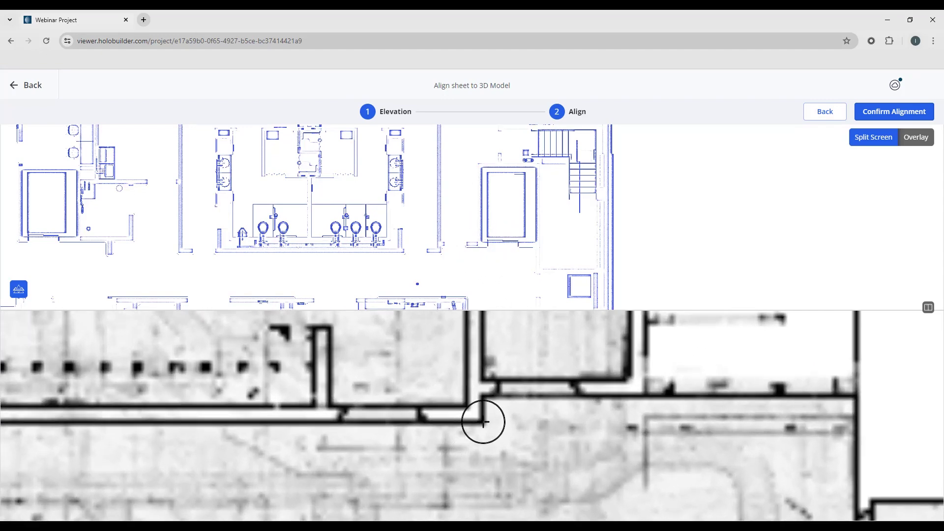
{"action": "left_click", "coordinate": [482, 420]}
{"action": "scroll", "coordinate": [439, 251], "scroll_direction": "up", "scroll_amount": 5}
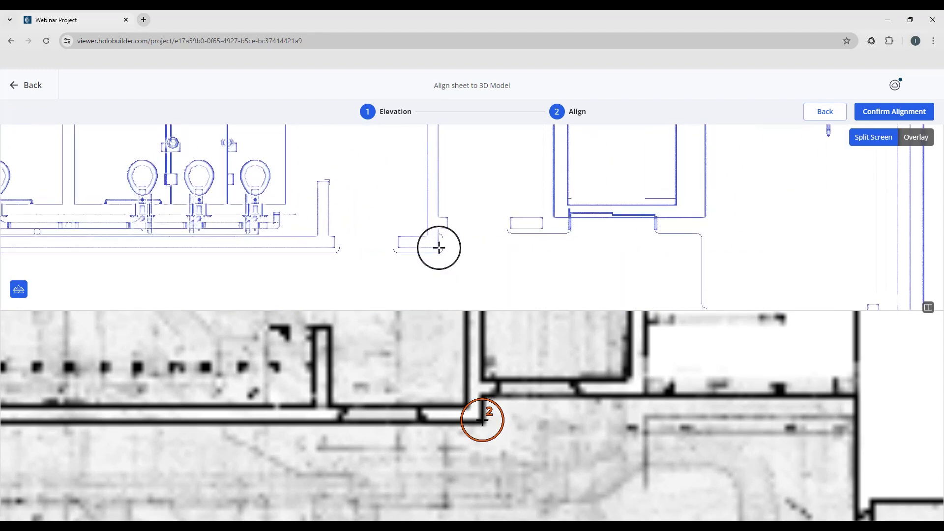
{"action": "left_click", "coordinate": [439, 247]}
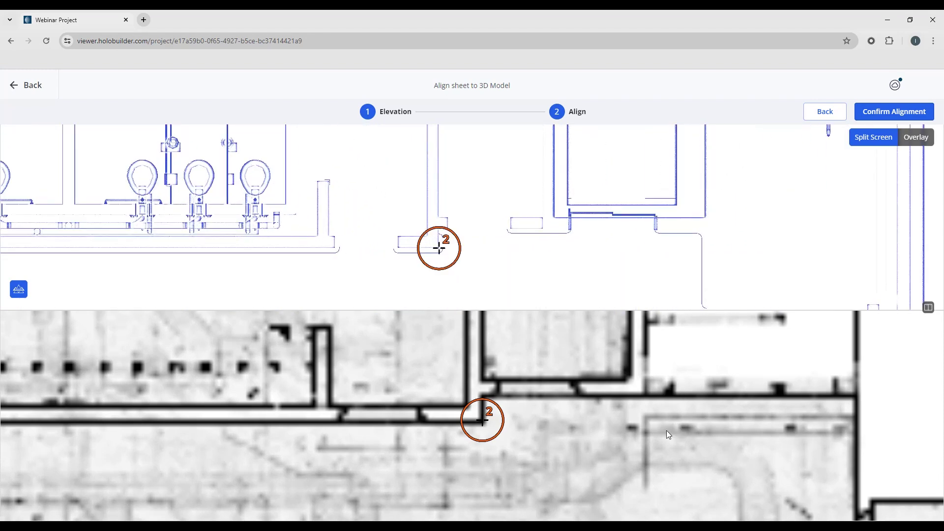
{"action": "scroll", "coordinate": [666, 433], "scroll_direction": "down", "scroll_amount": 5}
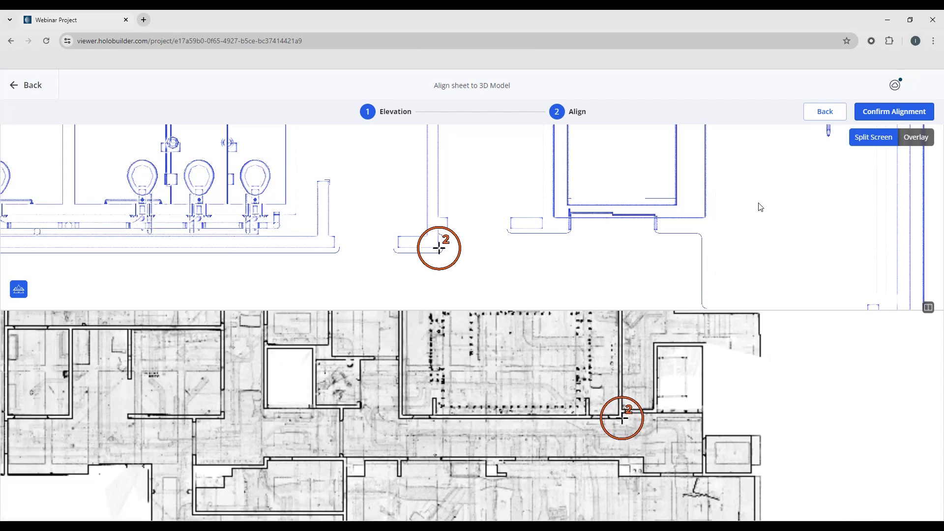
{"action": "scroll", "coordinate": [761, 207], "scroll_direction": "down", "scroll_amount": 3}
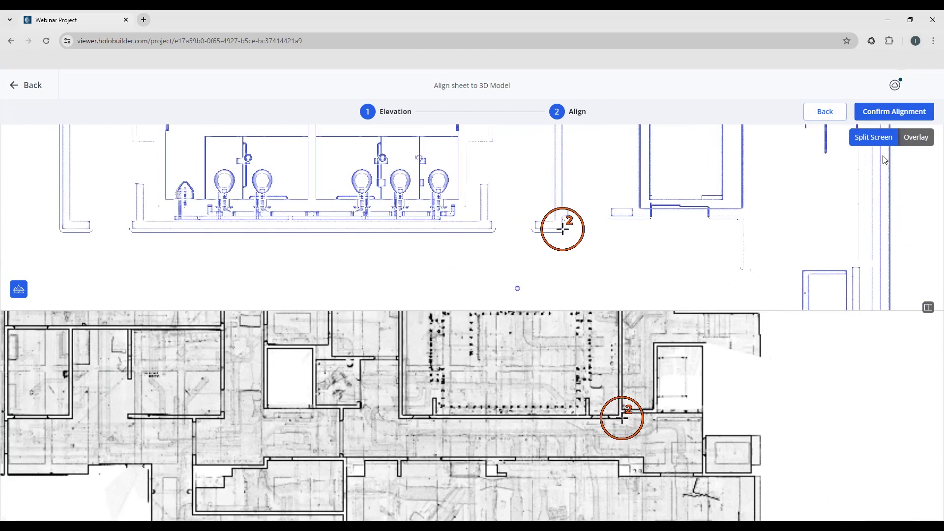
{"action": "left_click", "coordinate": [917, 141]}
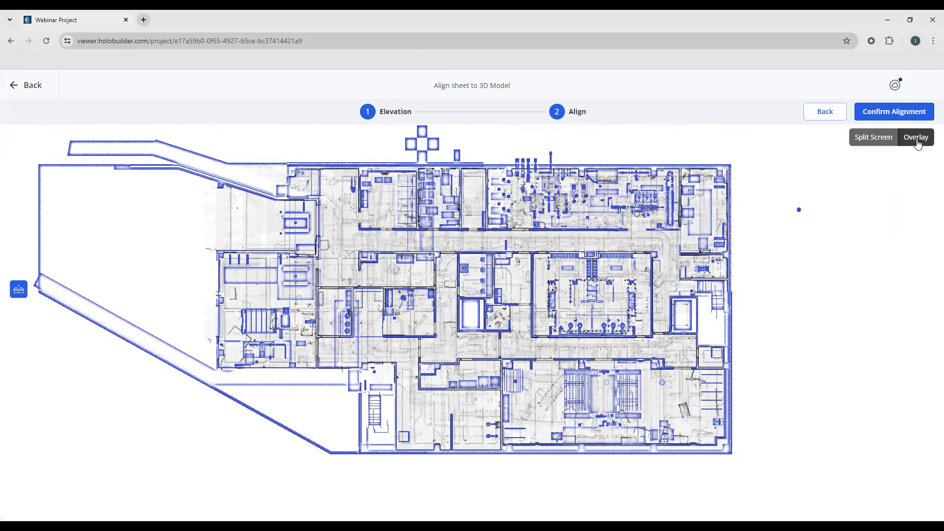
{"action": "scroll", "coordinate": [700, 340], "scroll_direction": "up", "scroll_amount": 10}
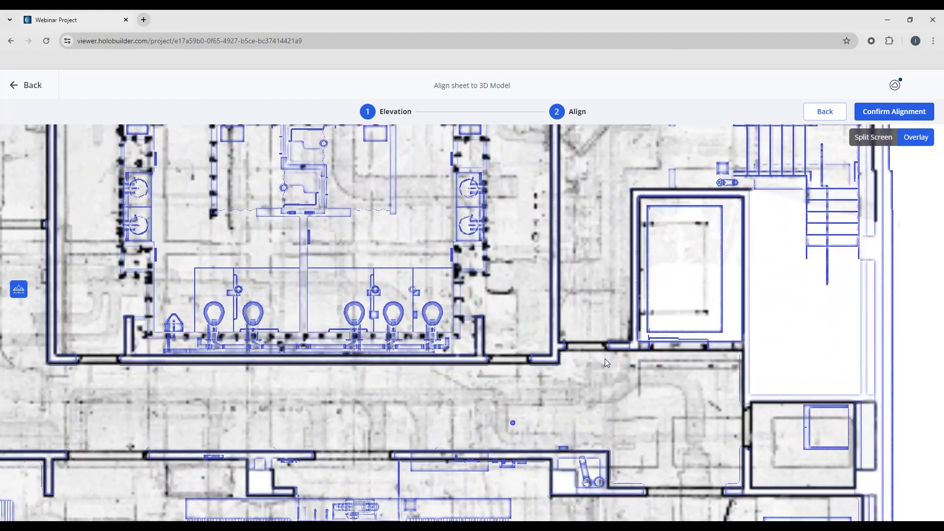
{"action": "scroll", "coordinate": [596, 350], "scroll_direction": "up", "scroll_amount": 3}
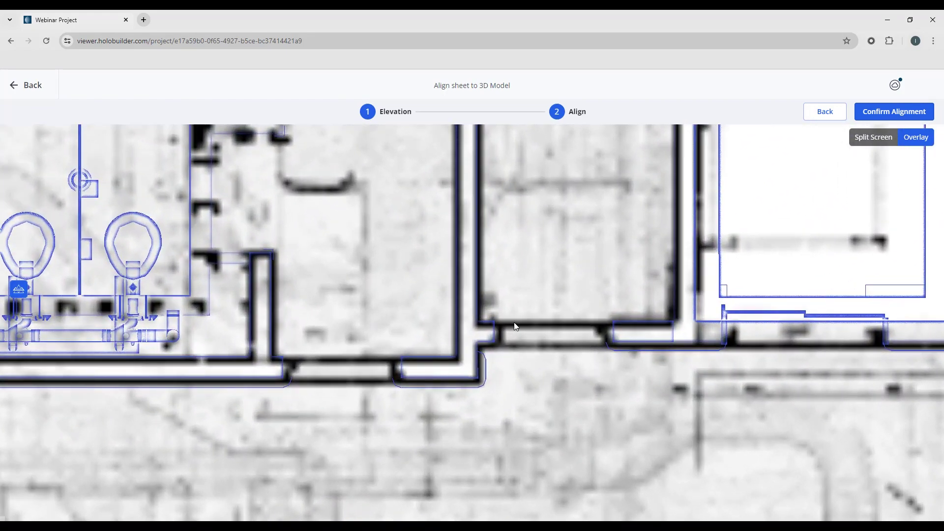
{"action": "left_click", "coordinate": [870, 137]}
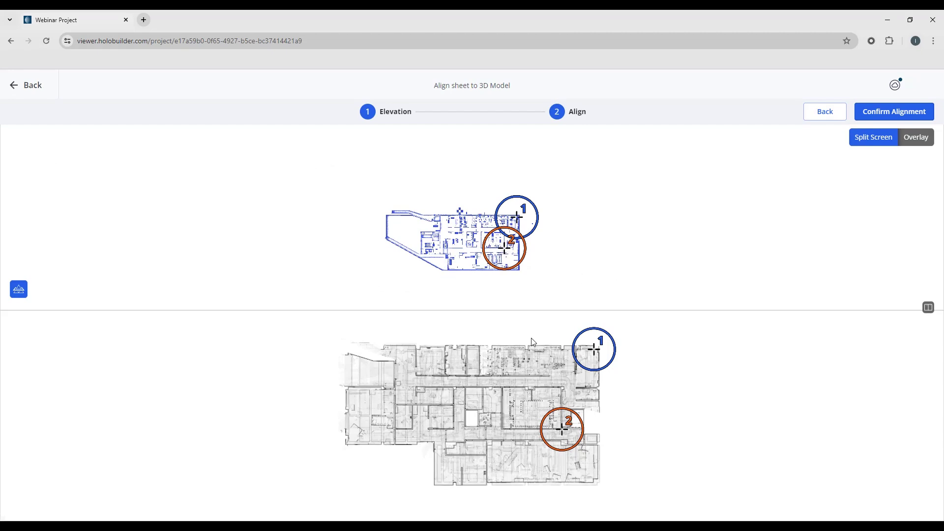
- Drag point 2 onto the exact corner in both panes and preview the Overlay fit
{"action": "scroll", "coordinate": [496, 234], "scroll_direction": "up", "scroll_amount": 10}
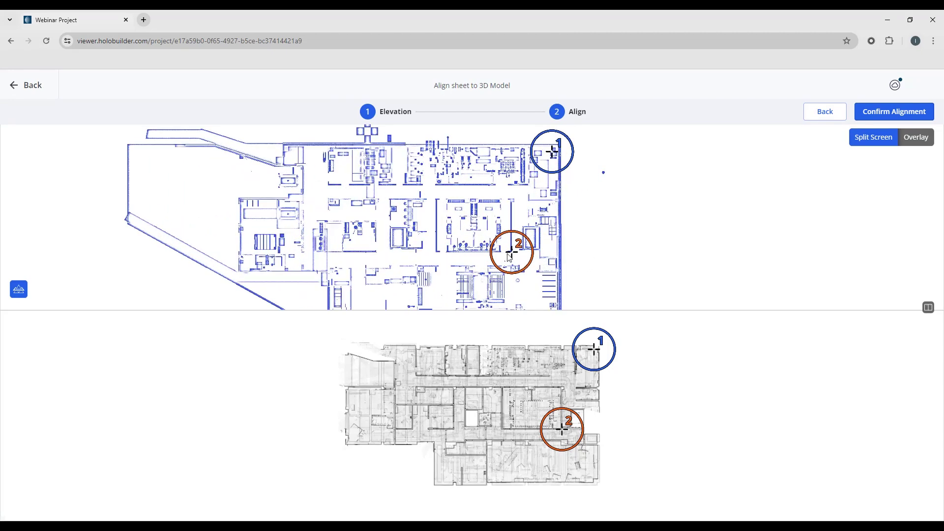
{"action": "scroll", "coordinate": [512, 254], "scroll_direction": "up", "scroll_amount": 4}
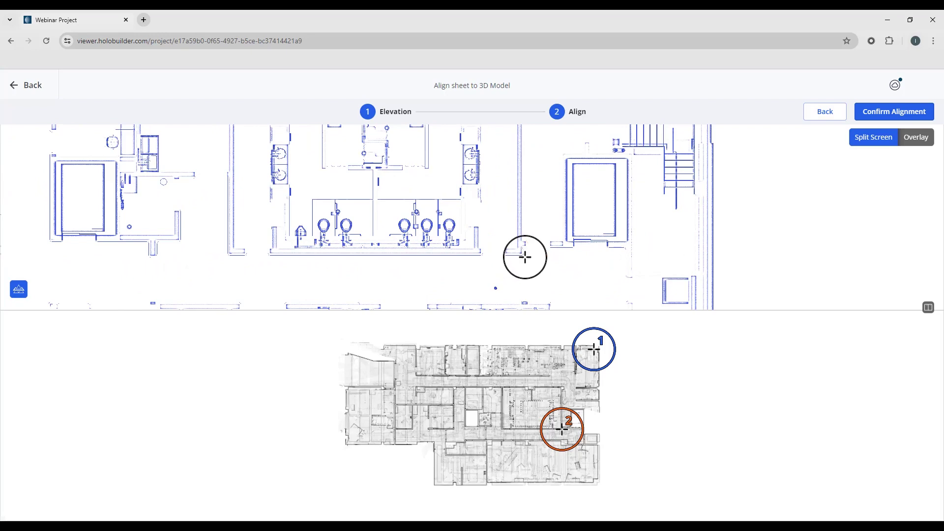
{"action": "scroll", "coordinate": [520, 250], "scroll_direction": "up", "scroll_amount": 6}
{"action": "mouse_move", "coordinate": [526, 252]}
{"action": "left_mouse_down"}
{"action": "mouse_move", "coordinate": [476, 272]}
{"action": "mouse_move", "coordinate": [479, 258]}
{"action": "left_mouse_up"}
{"action": "scroll", "coordinate": [480, 258], "scroll_direction": "up", "scroll_amount": 4}
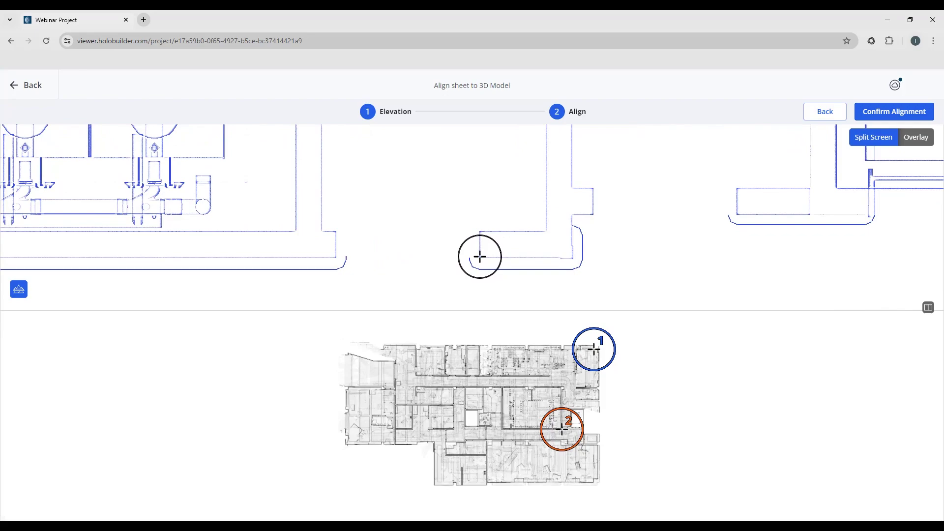
{"action": "scroll", "coordinate": [556, 450], "scroll_direction": "up", "scroll_amount": 2}
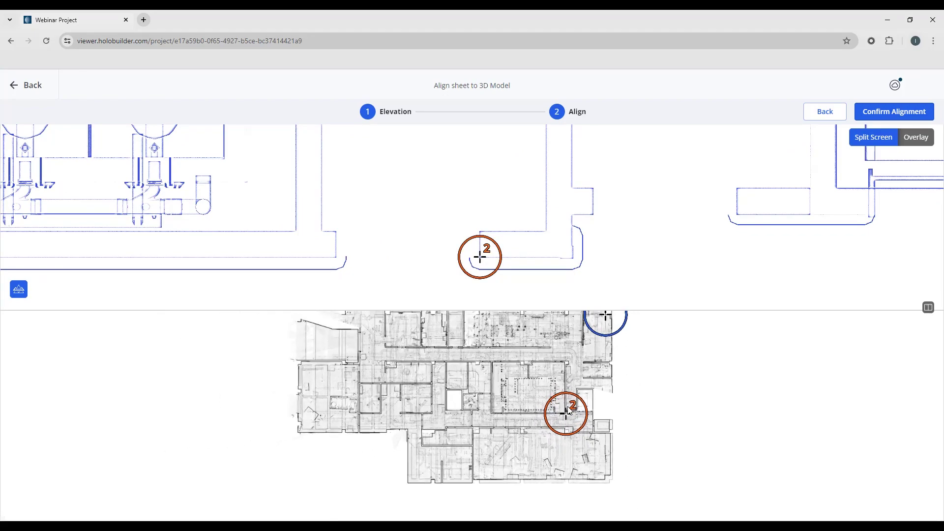
{"action": "scroll", "coordinate": [568, 411], "scroll_direction": "up", "scroll_amount": 10}
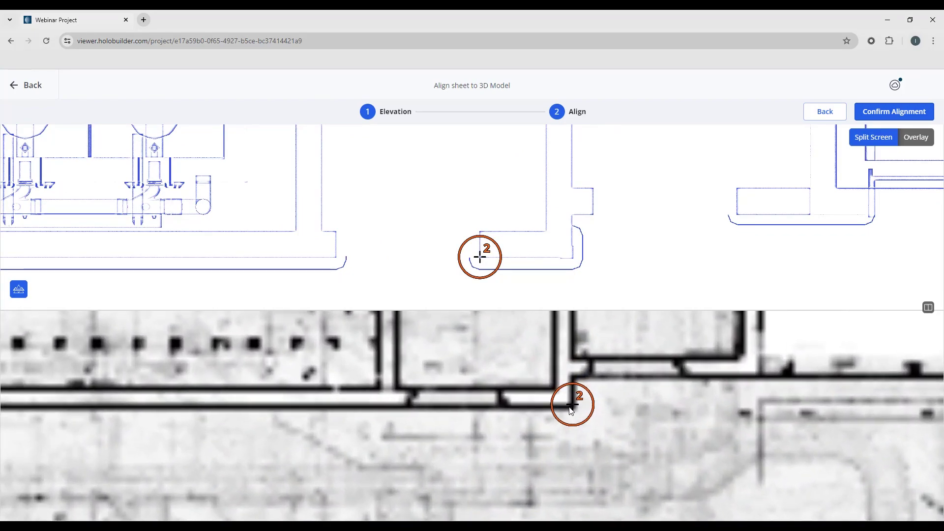
{"action": "mouse_move", "coordinate": [574, 408]}
{"action": "left_mouse_down"}
{"action": "mouse_move", "coordinate": [525, 415]}
{"action": "mouse_move", "coordinate": [510, 407]}
{"action": "mouse_move", "coordinate": [510, 384]}
{"action": "mouse_move", "coordinate": [500, 404]}
{"action": "left_mouse_up"}
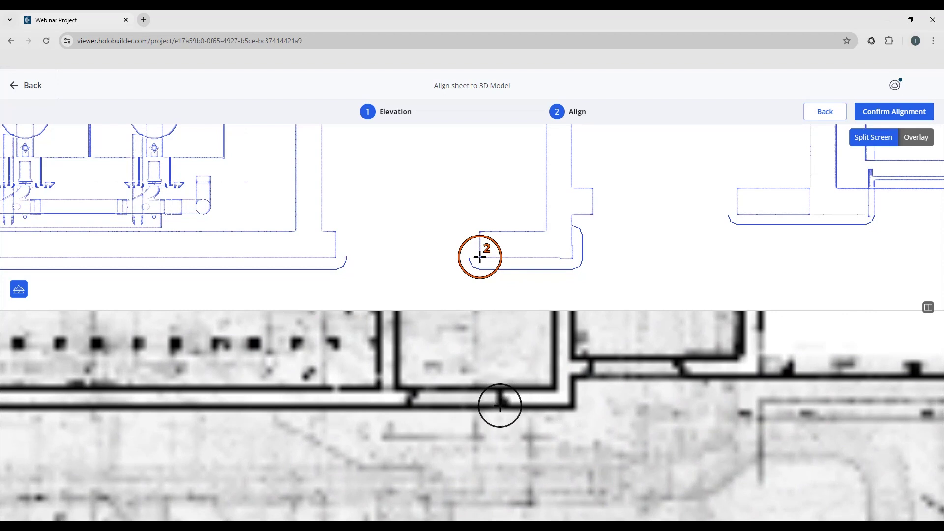
{"action": "left_click", "coordinate": [907, 138]}
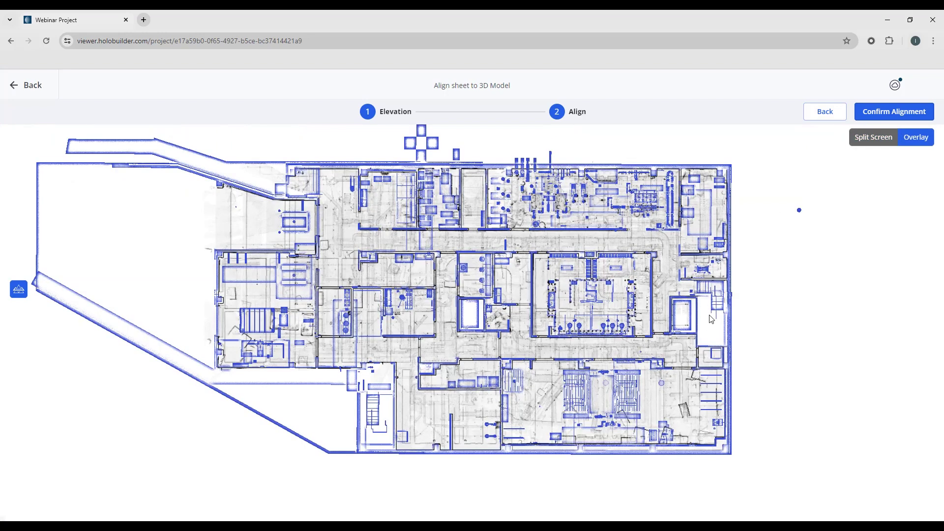
- Confirm the sheet-to-model alignment and wait for the Alignment completed message
{"action": "left_click", "coordinate": [892, 112]}
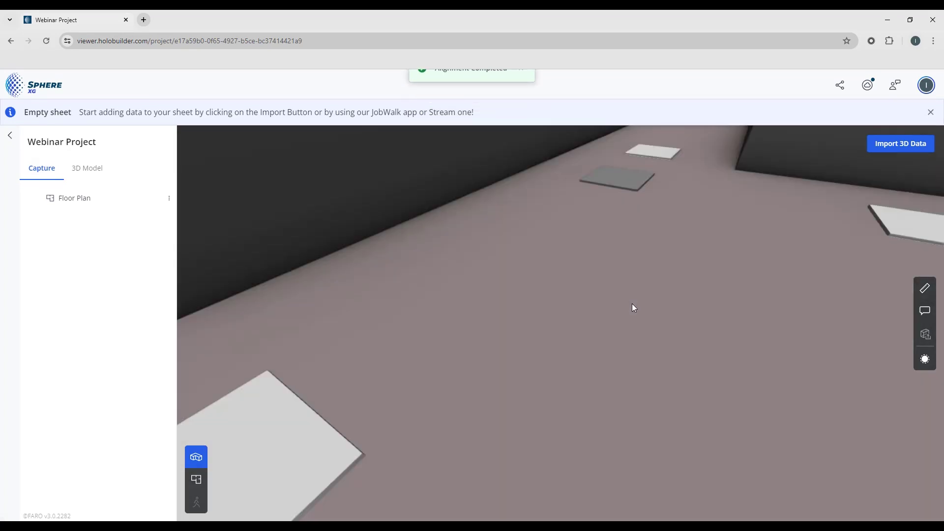
- Lower the 3D model's opacity slider to reveal the floor plan, then zoom in
{"action": "left_click", "coordinate": [926, 361]}
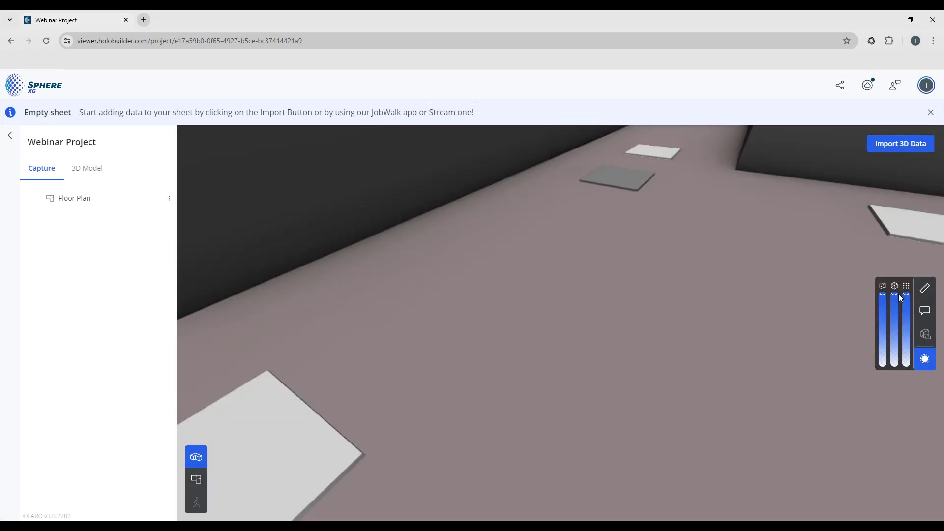
{"action": "left_click_drag", "start_coordinate": [895, 296], "coordinate": [894, 343]}
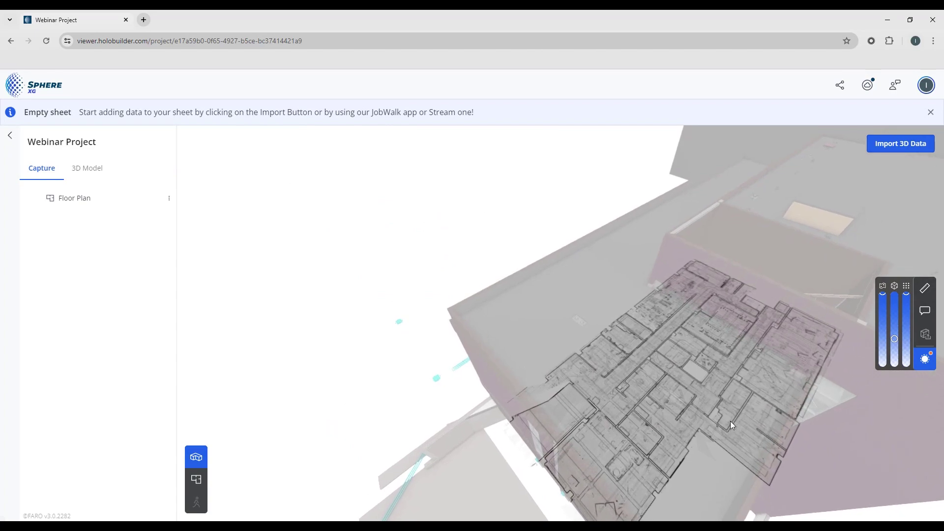
{"action": "scroll", "coordinate": [730, 422], "scroll_direction": "up", "scroll_amount": 10}
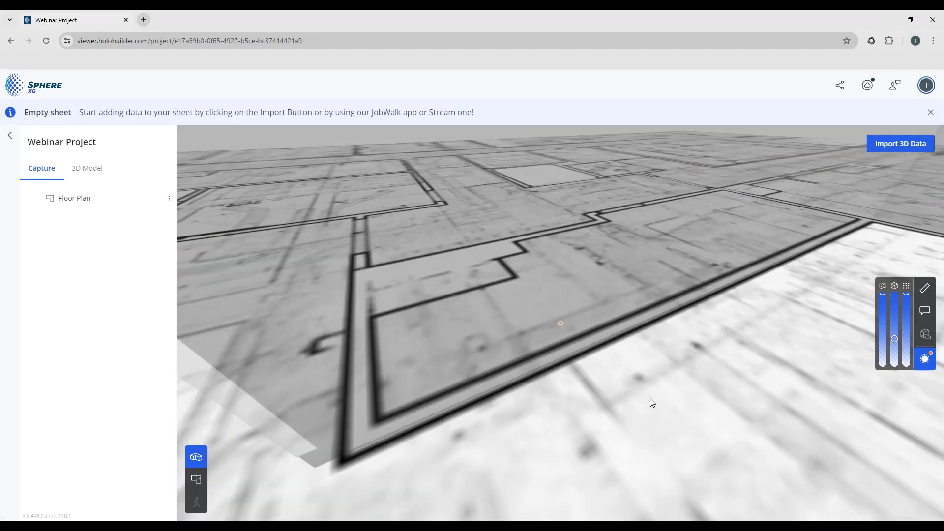